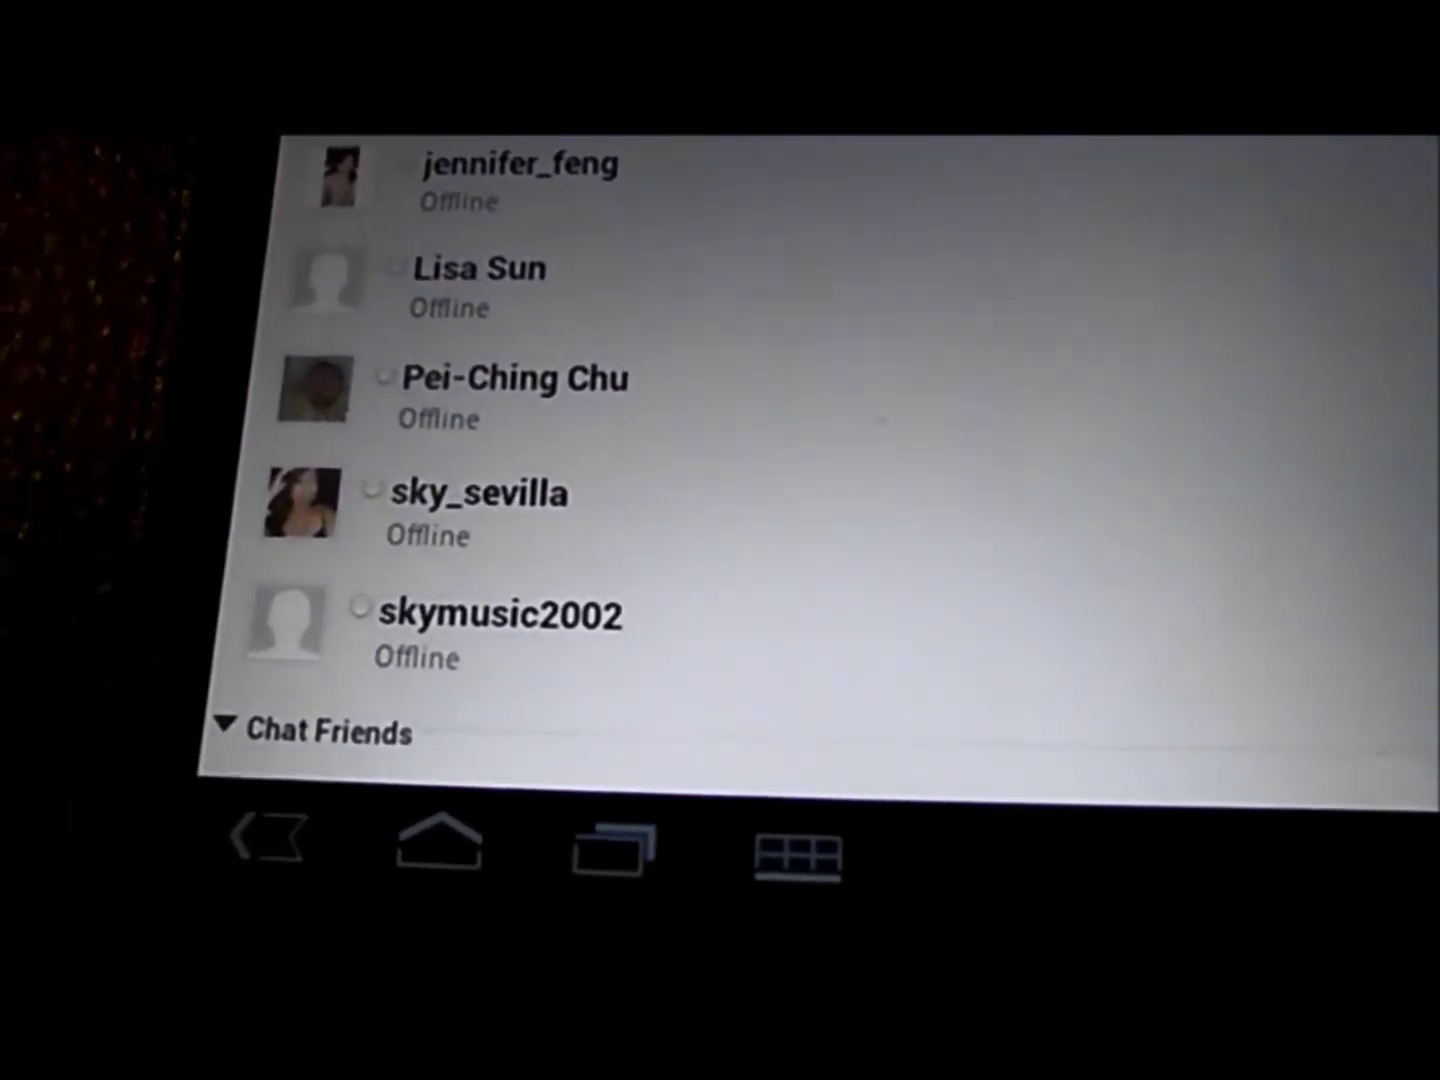
pyautogui.scroll(-5, 394, 451)
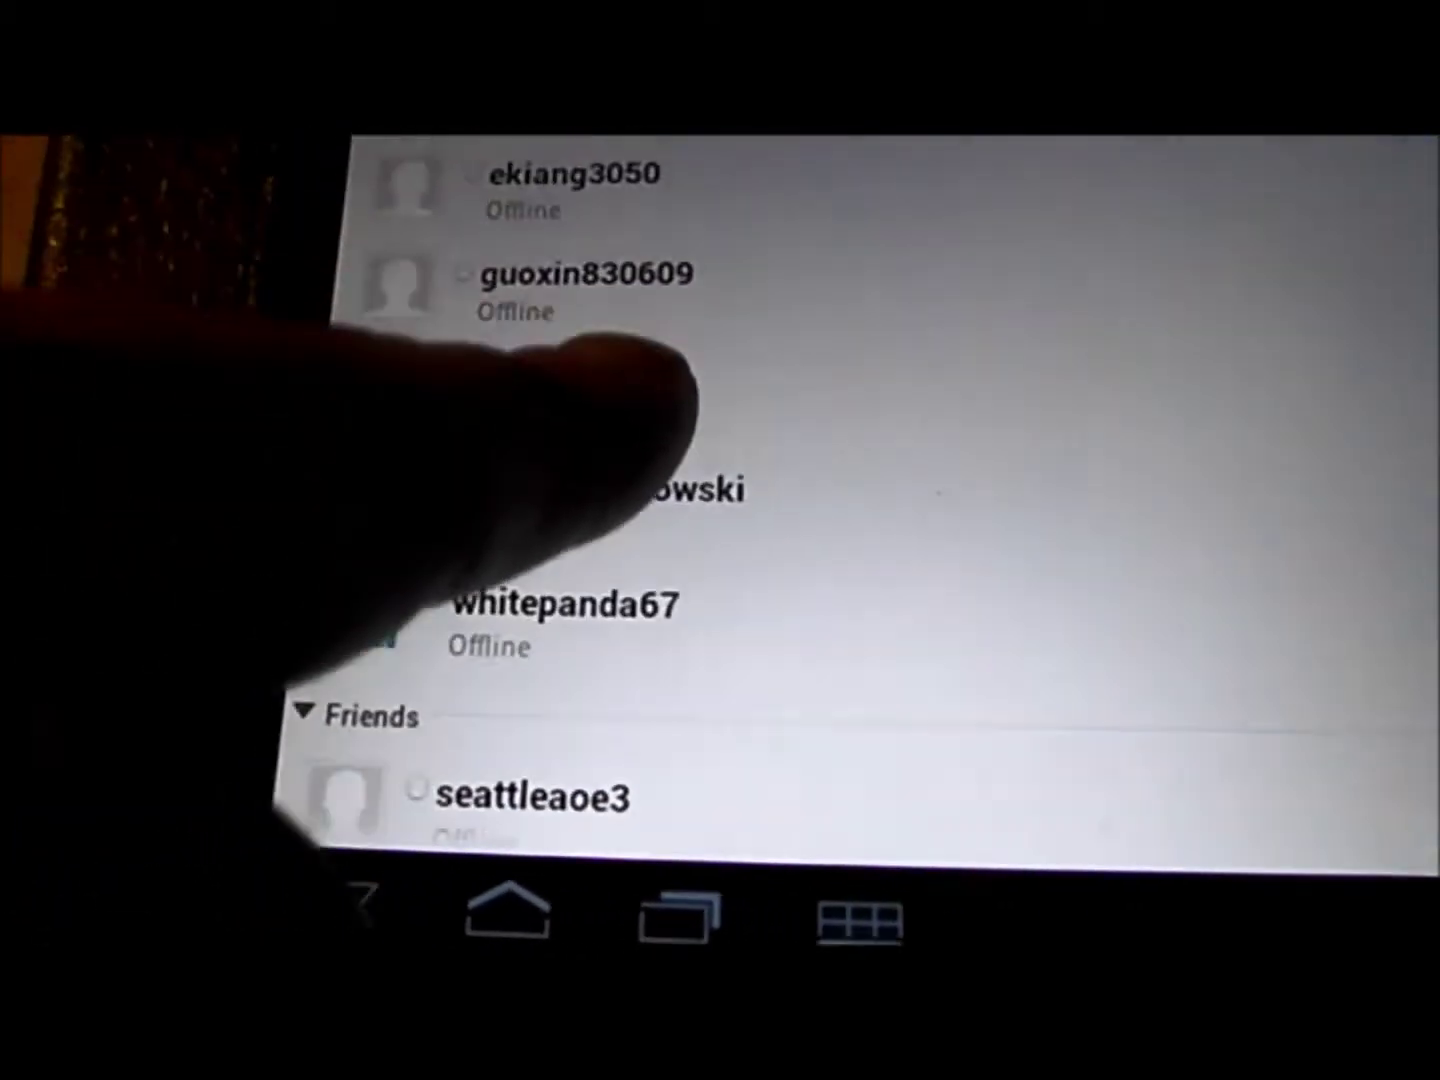
pyautogui.scroll(6, 562, 506)
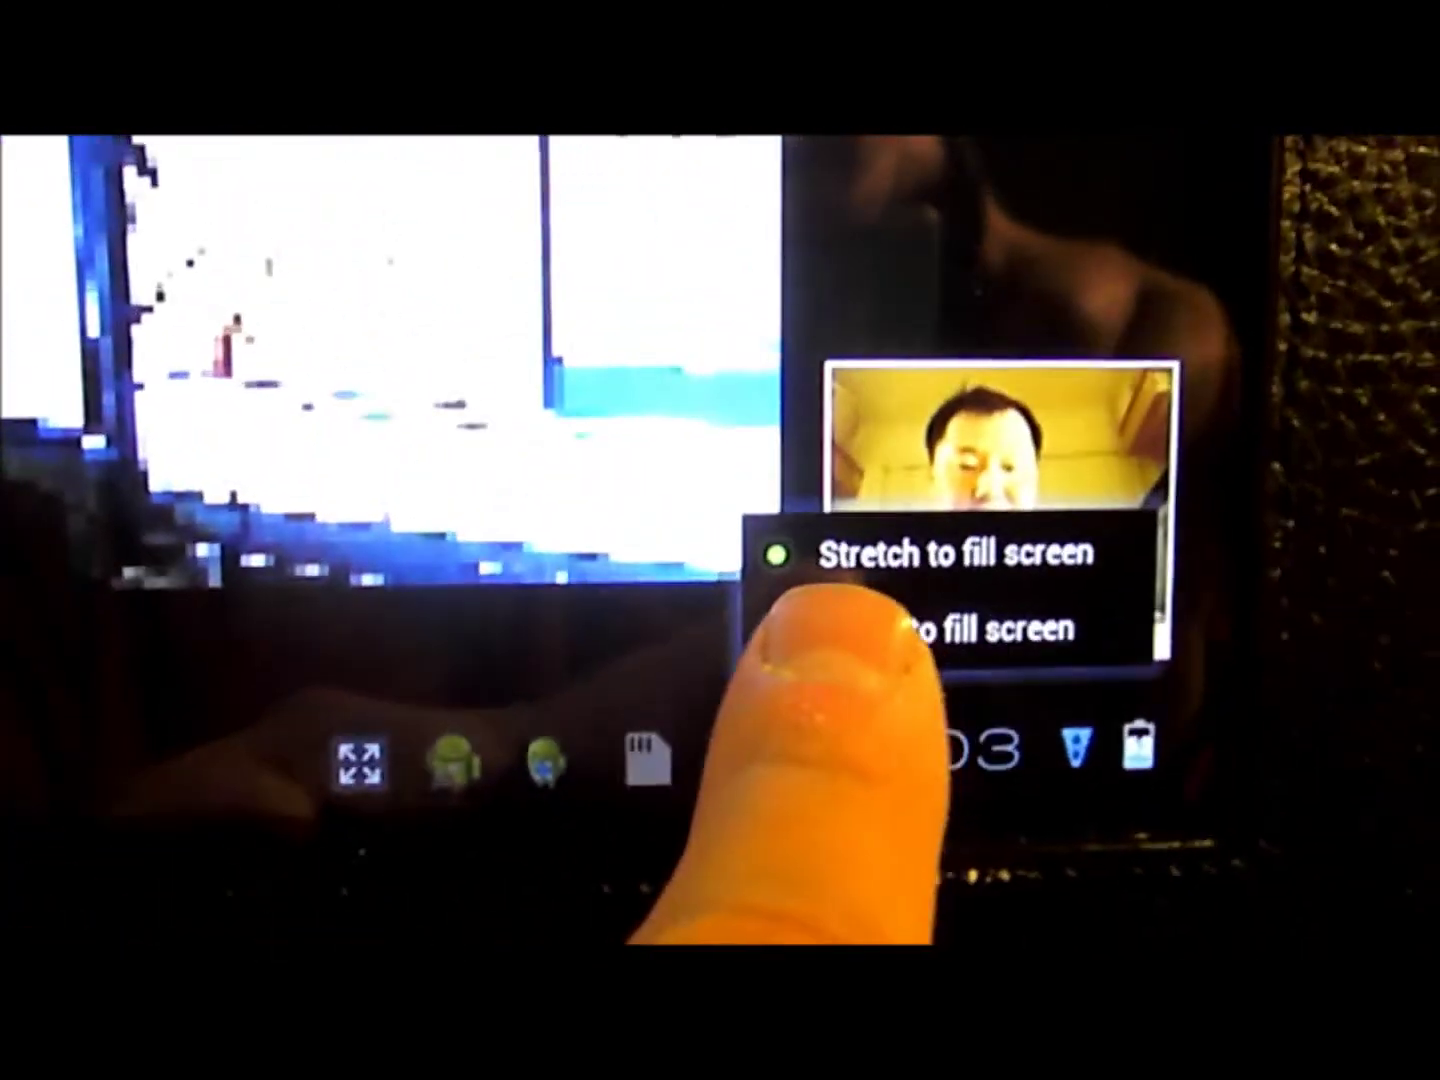
# Switch the video display to Zoom to fill screen
pyautogui.click(900, 628)
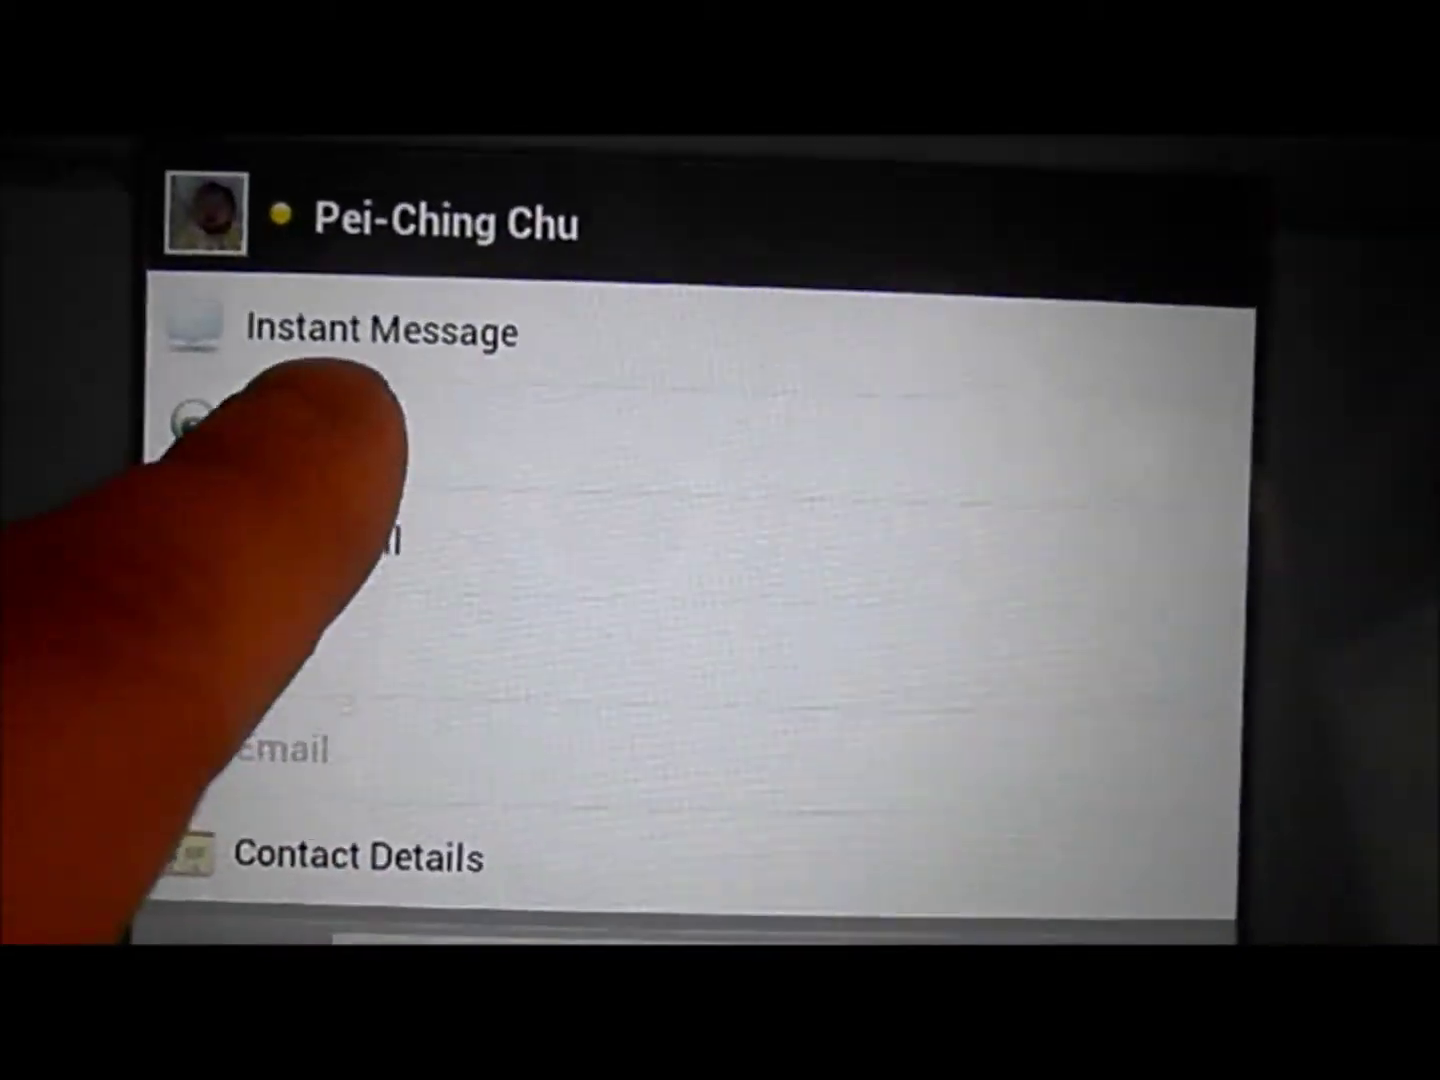
# Choose Video Call from the available contact's action menu
pyautogui.click(463, 567)
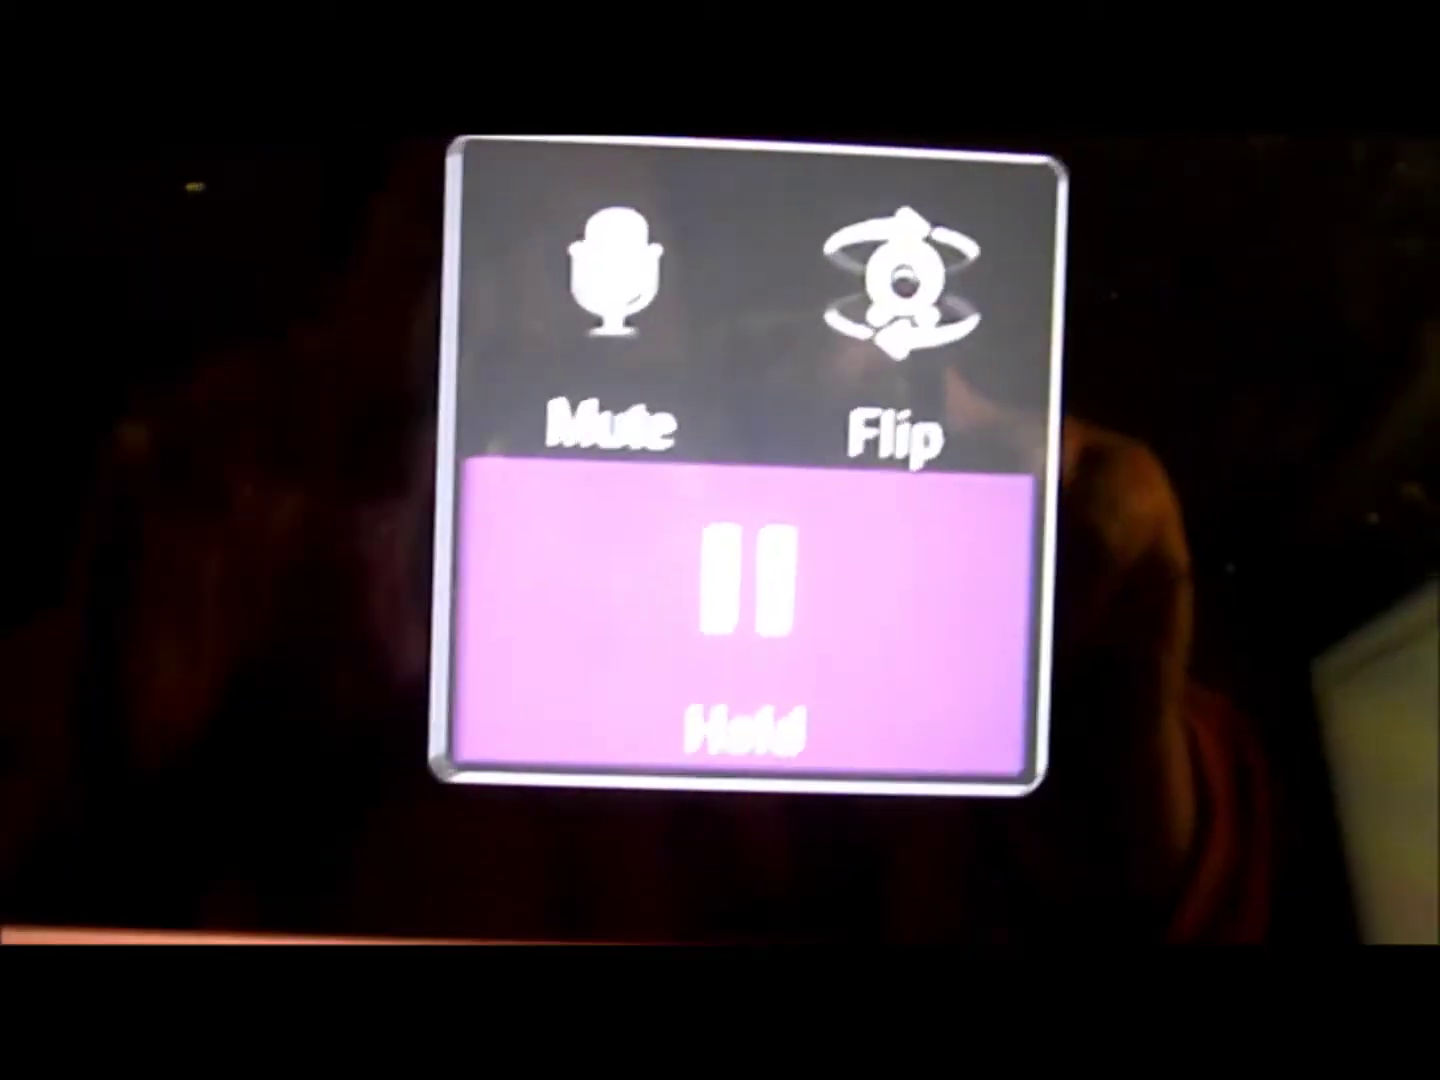